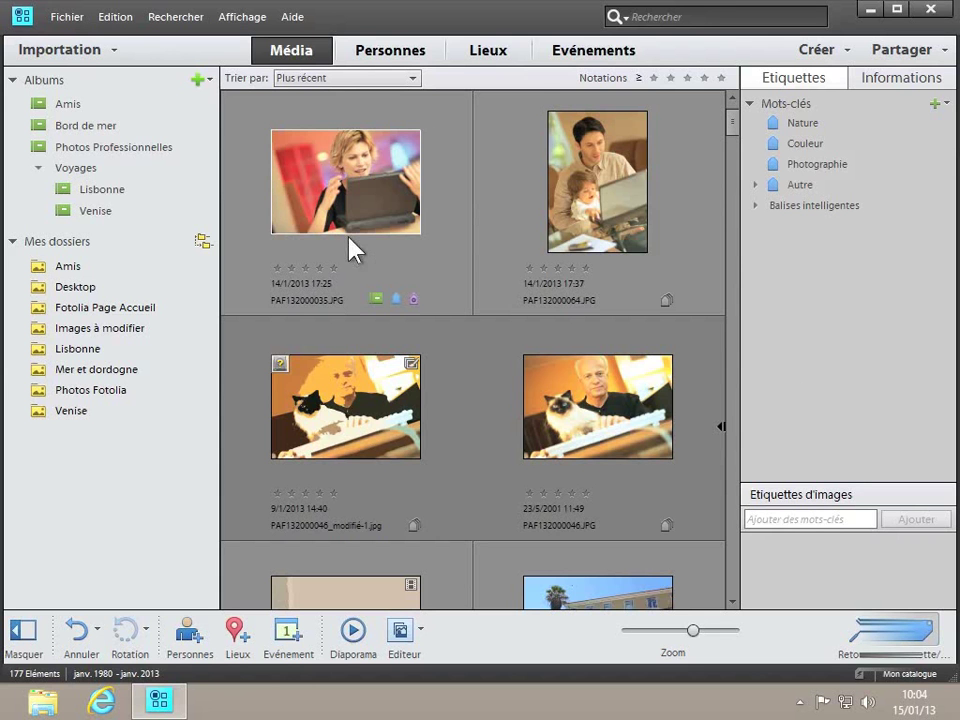
Step: Open the second photo in the Amis album and label the man's detected face with his first name
{"action": "left_click", "coordinate": [60, 104]}
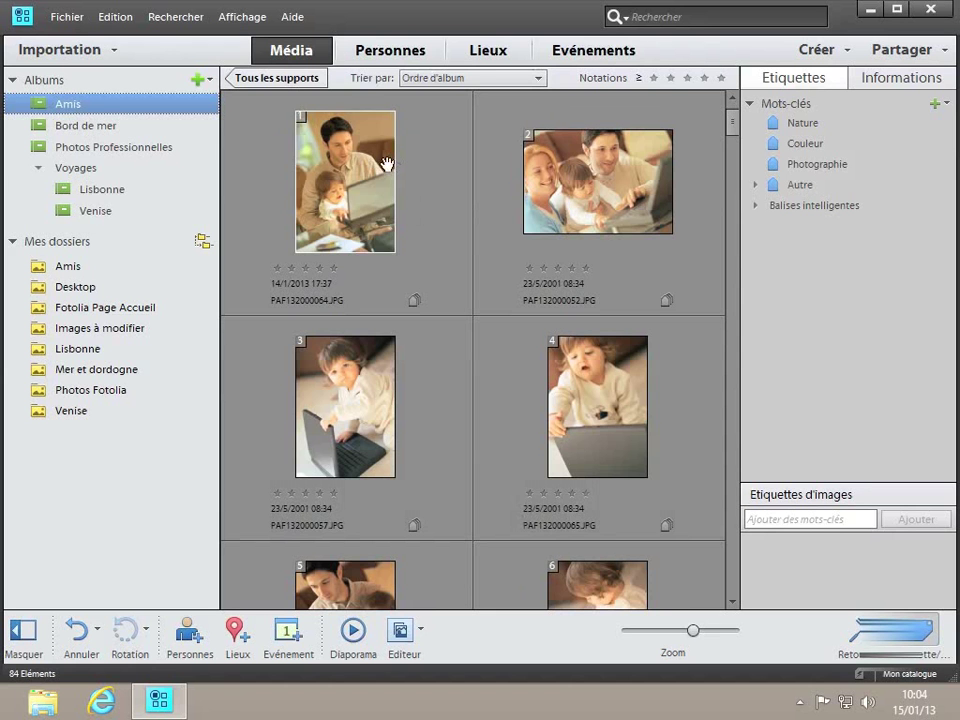
{"action": "double_click", "coordinate": [585, 178]}
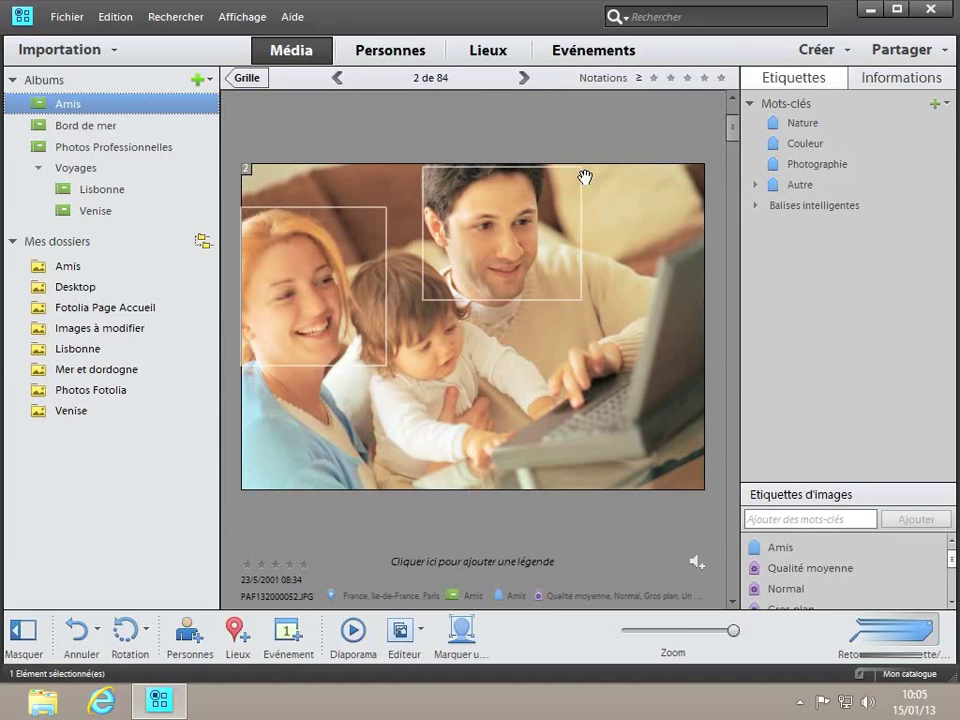
{"action": "mouse_move", "coordinate": [362, 297]}
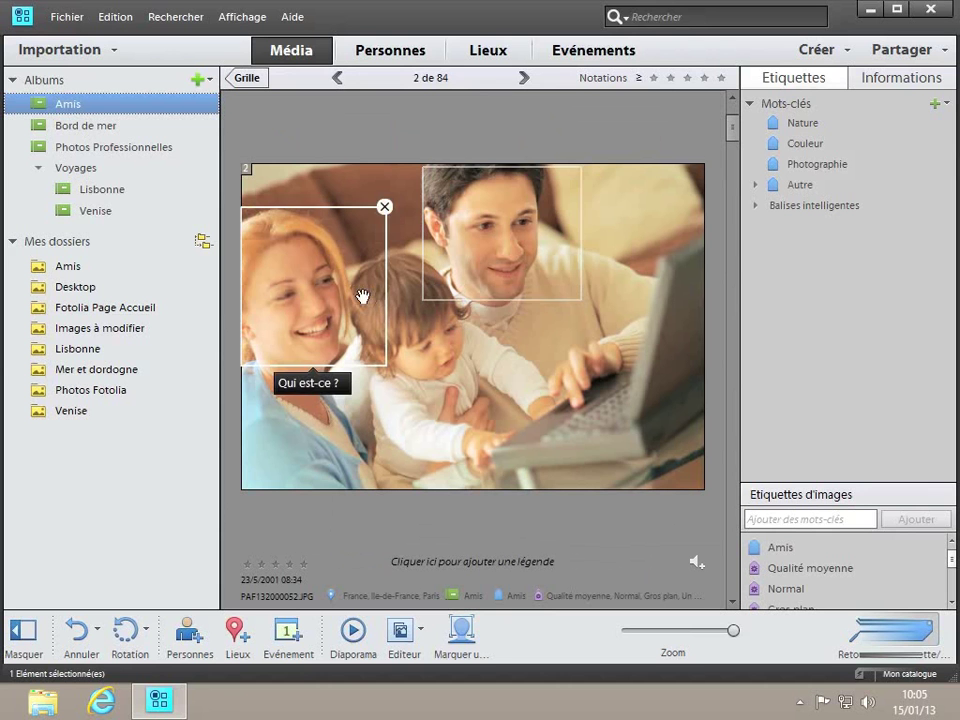
{"action": "mouse_move", "coordinate": [467, 246]}
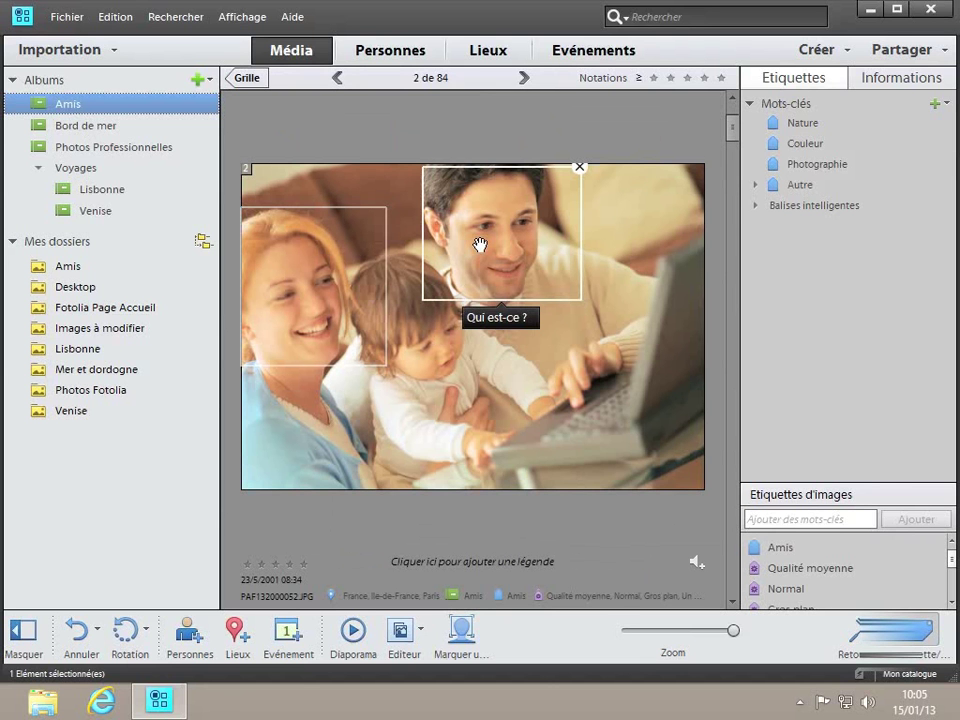
{"action": "left_click", "coordinate": [505, 320]}
{"action": "type", "text": "H"}
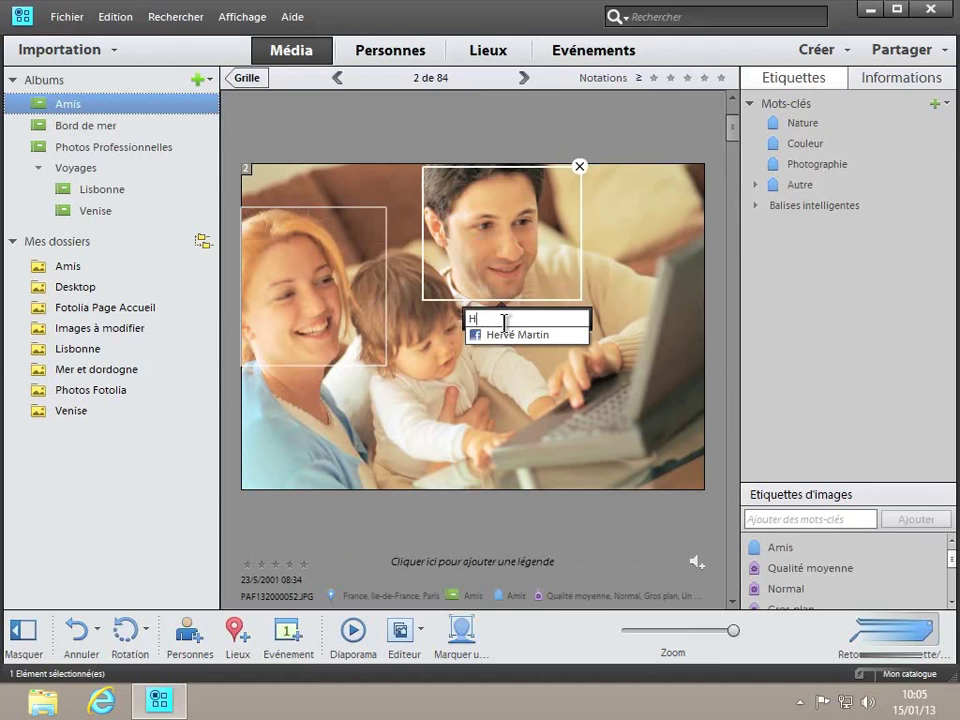
{"action": "type", "text": "ervé"}
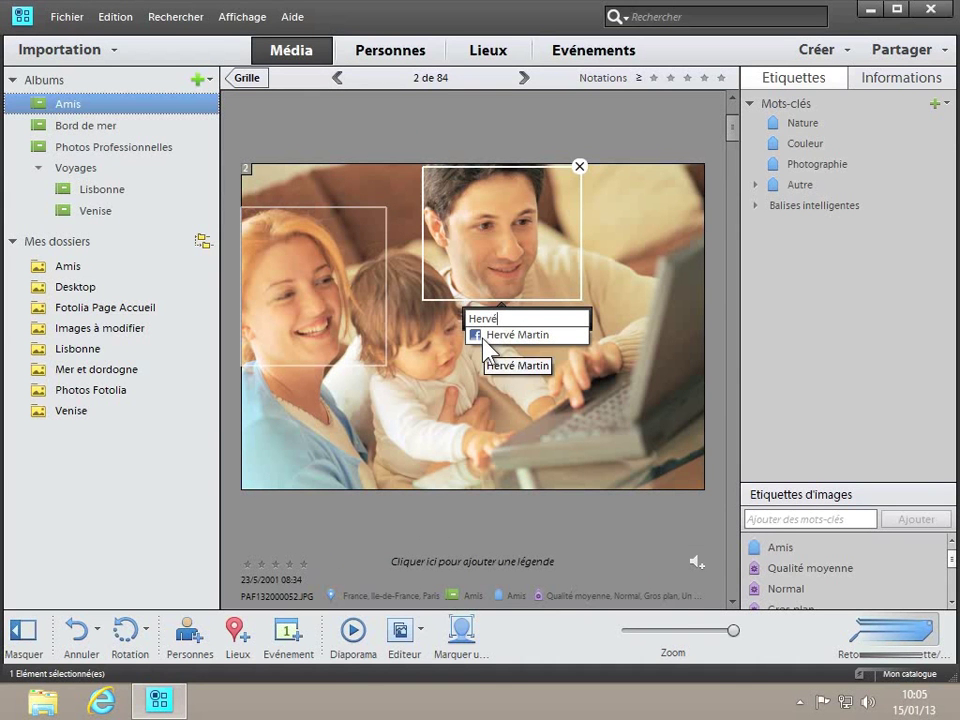
{"action": "key", "text": "Return"}
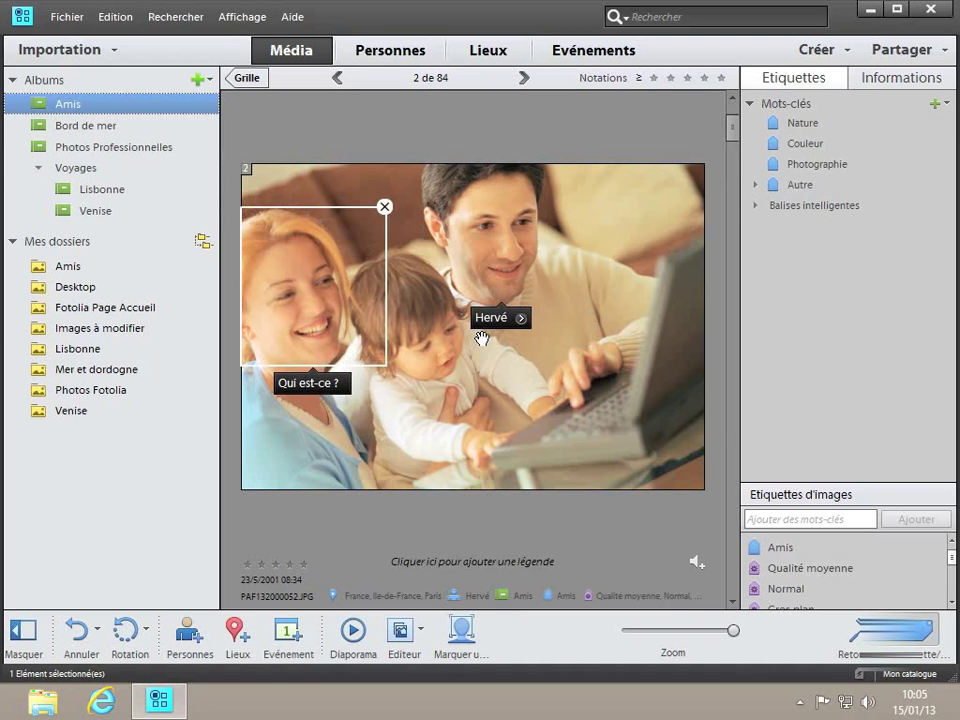
Step: Return to the Amis album grid and open photo 56, showing two women seated in armchairs
{"action": "left_click", "coordinate": [251, 83]}
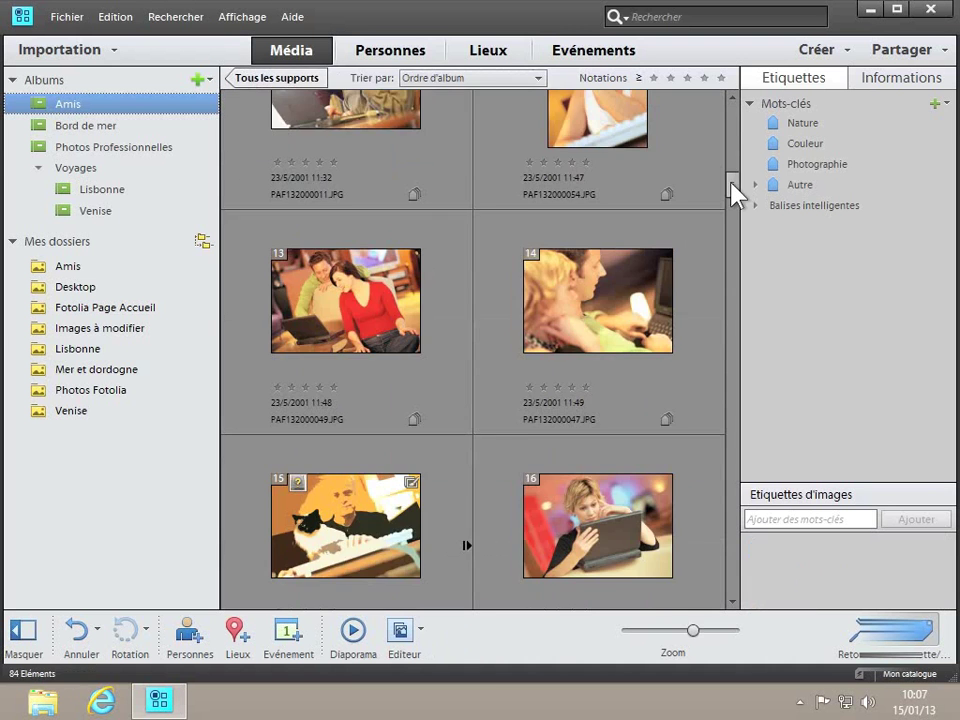
{"action": "left_click_drag", "start_coordinate": [733, 189], "coordinate": [735, 426]}
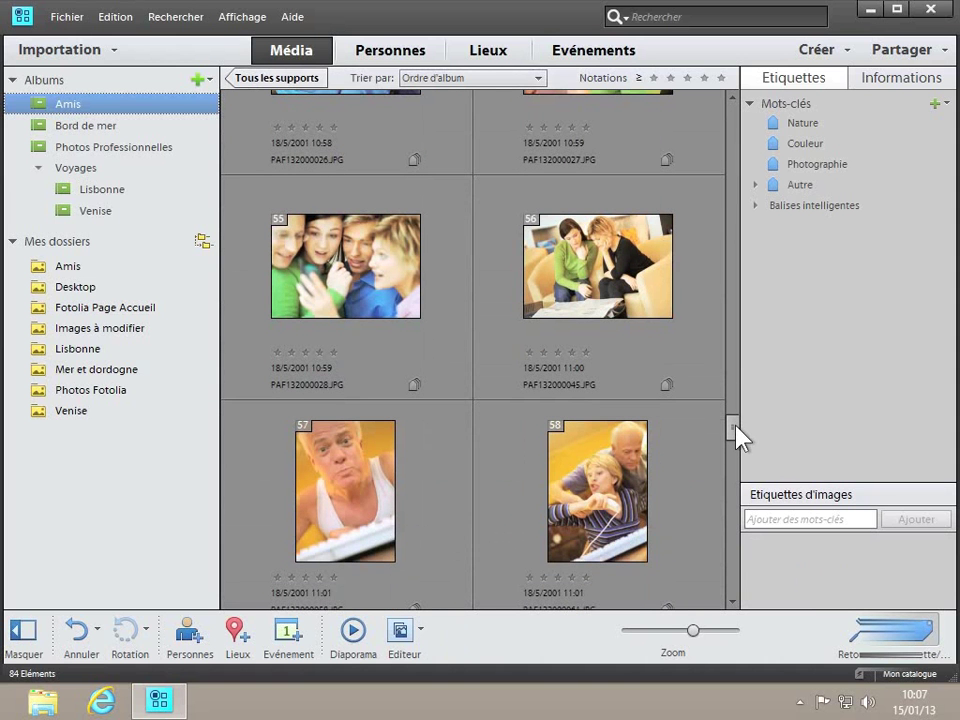
{"action": "double_click", "coordinate": [604, 274]}
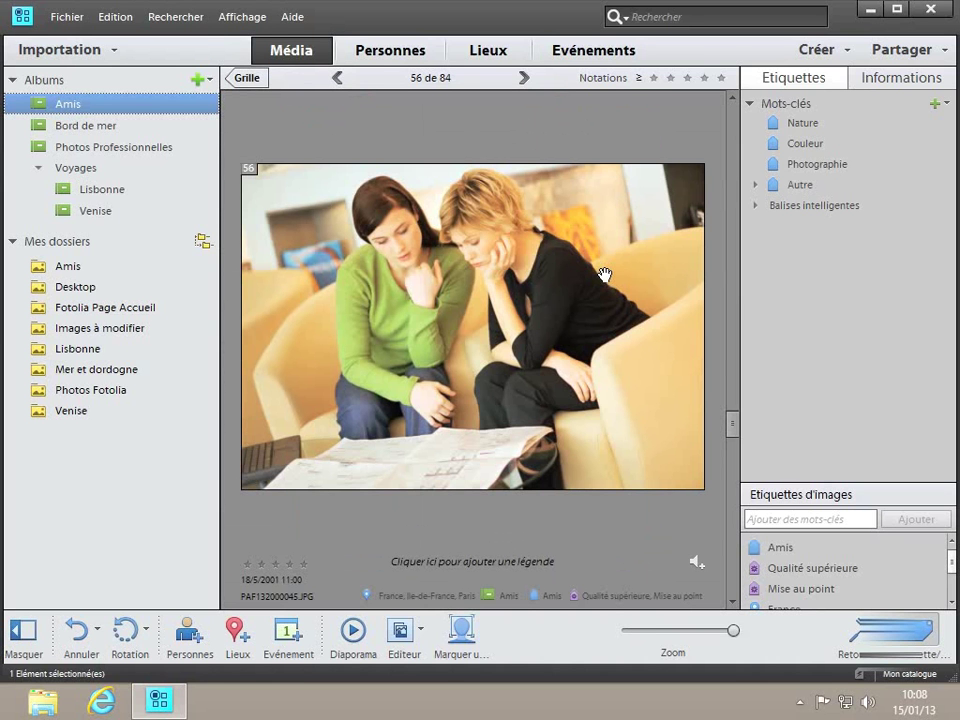
Step: Add a face marker fitted around the dark-haired woman's head and label it with her first name
{"action": "left_click", "coordinate": [462, 632]}
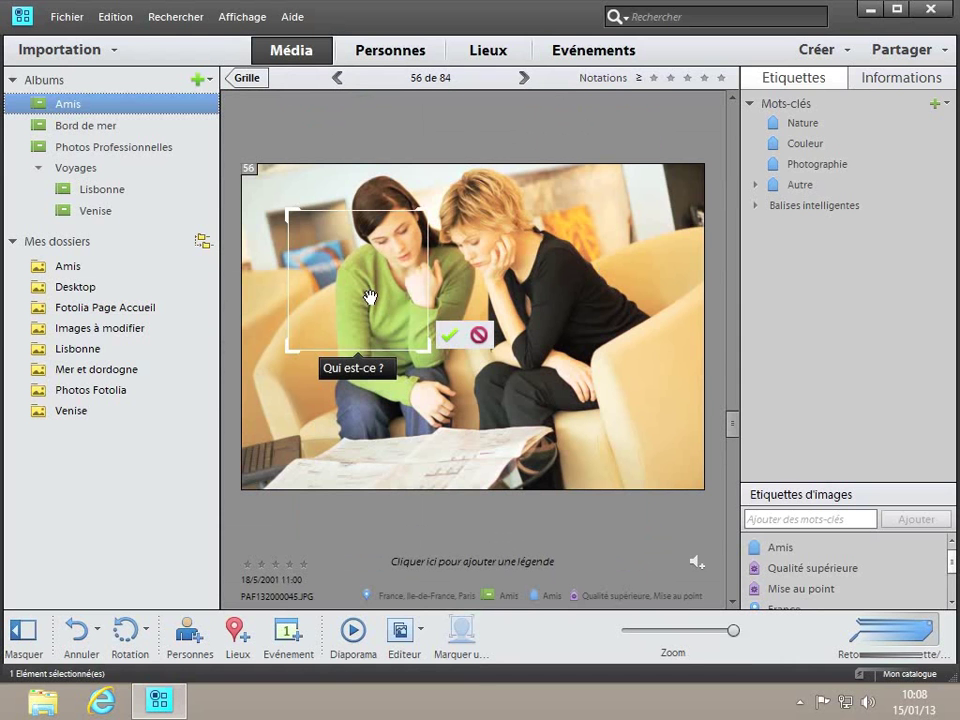
{"action": "left_click_drag", "start_coordinate": [369, 297], "coordinate": [429, 262]}
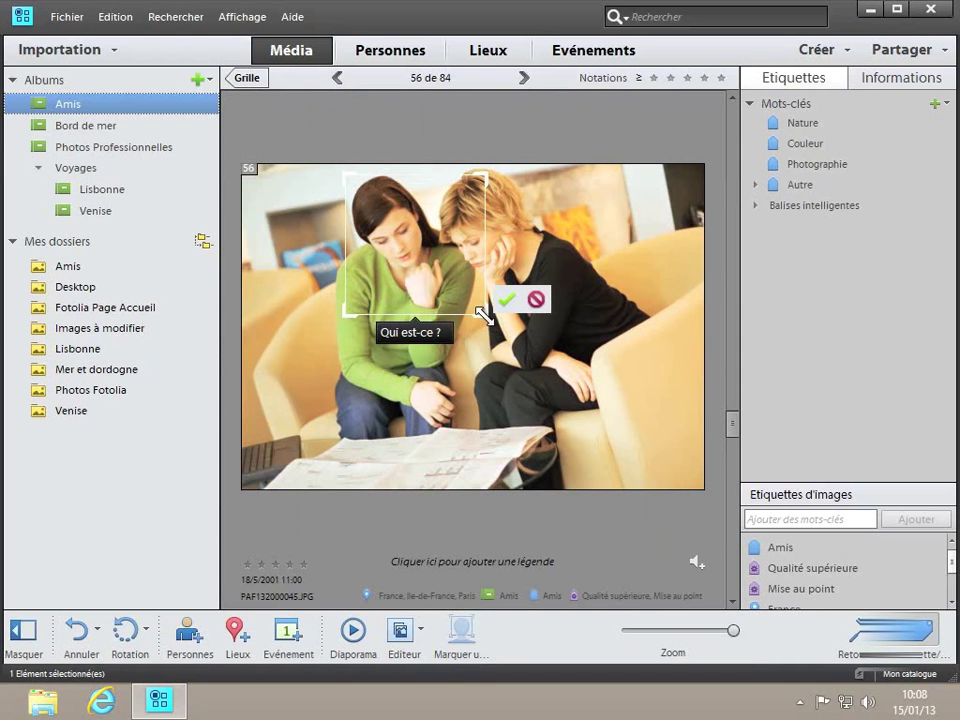
{"action": "left_click_drag", "start_coordinate": [483, 315], "coordinate": [422, 271]}
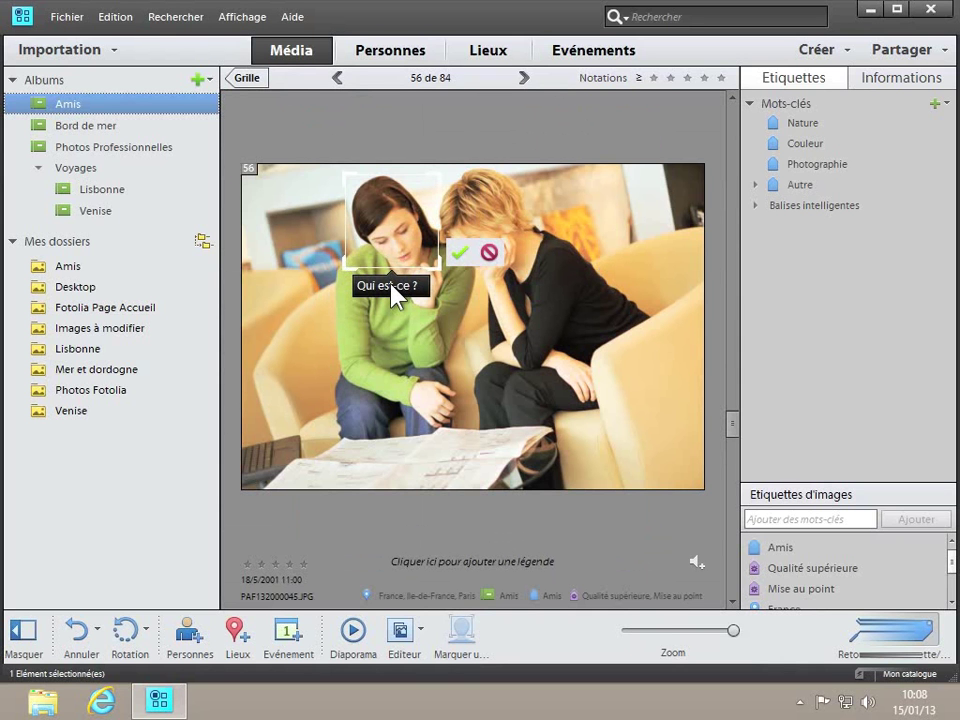
{"action": "left_click", "coordinate": [392, 287]}
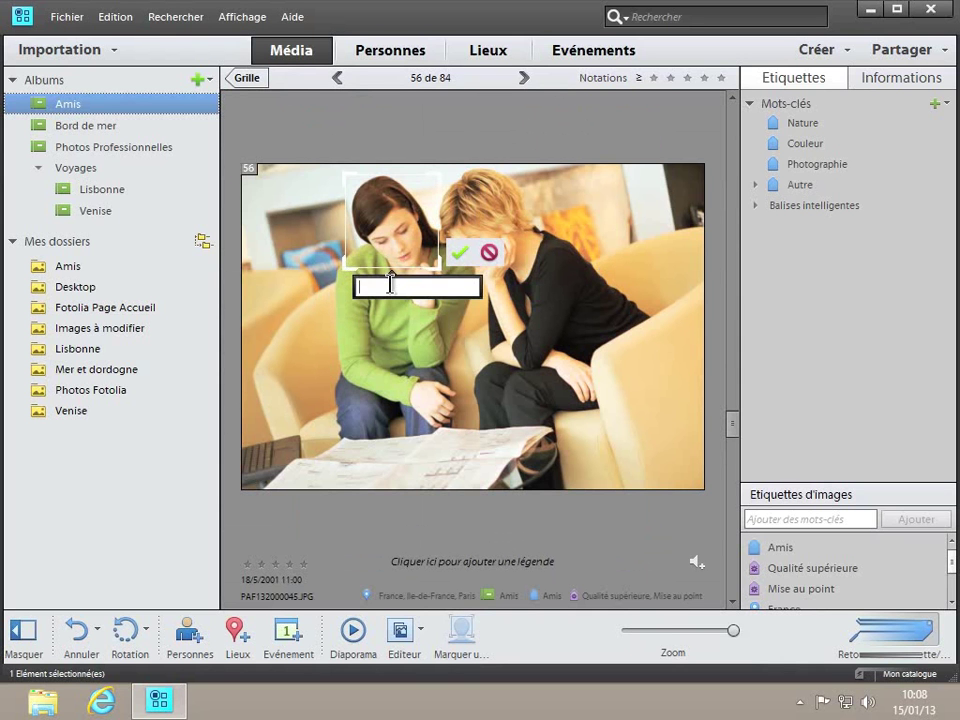
{"action": "type", "text": "Fanny"}
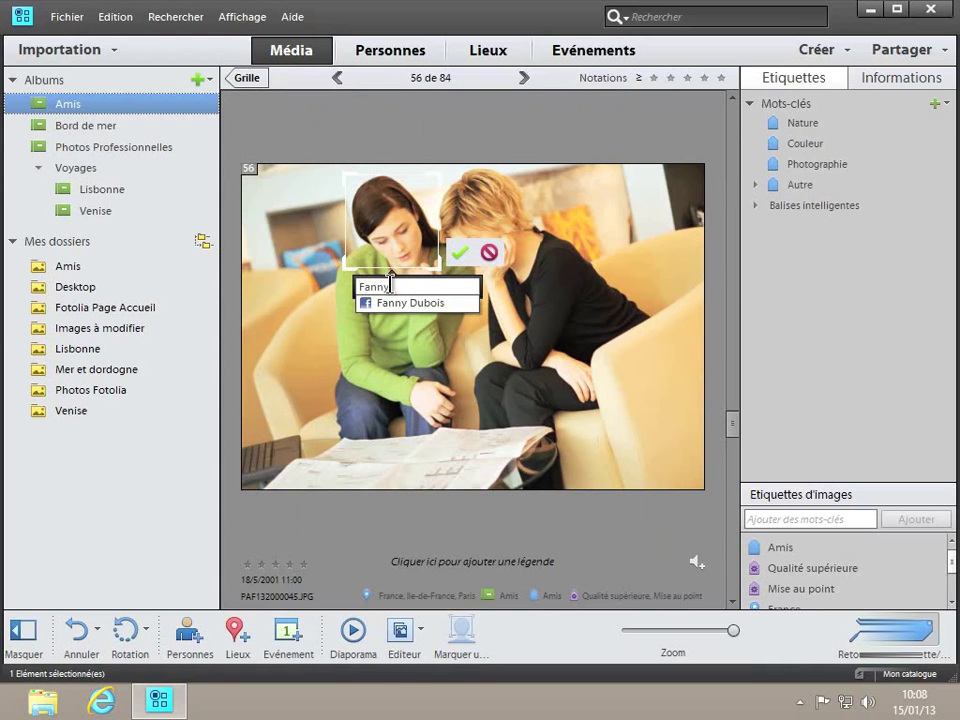
{"action": "key", "text": "Return"}
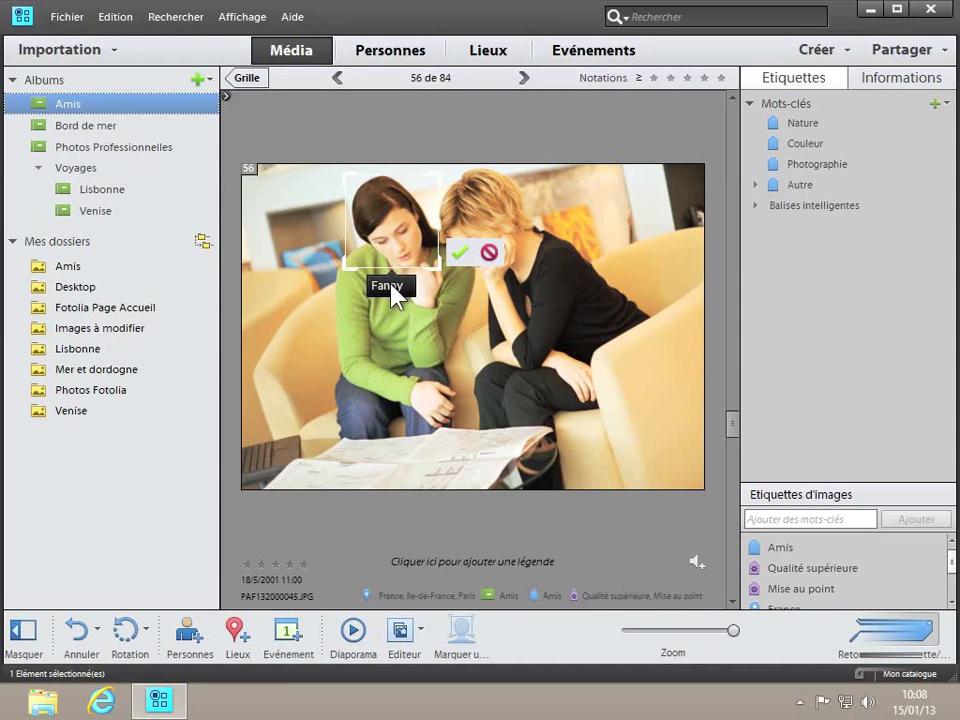
{"action": "left_click", "coordinate": [458, 256]}
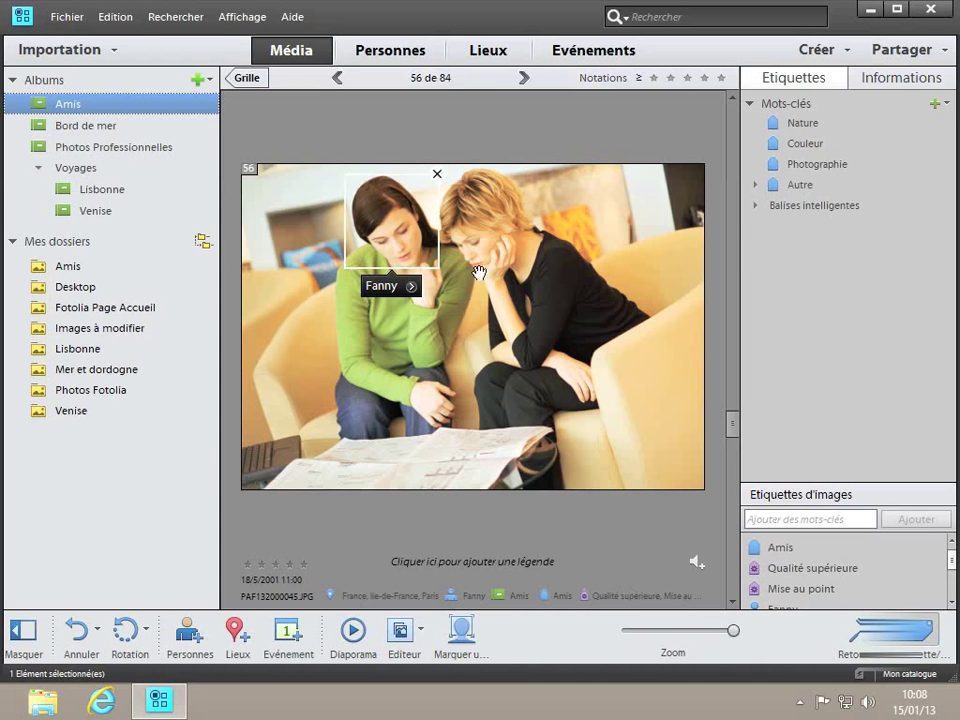
Step: Add a second face marker fitted around the blonde woman's face and label it with her first name
{"action": "left_click", "coordinate": [460, 645]}
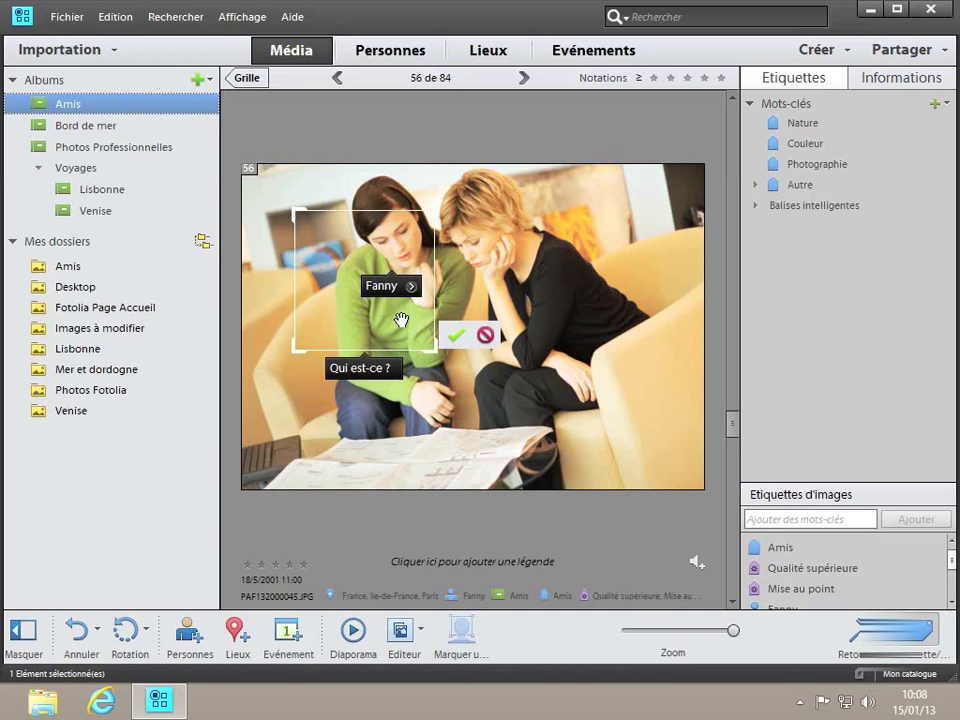
{"action": "left_click_drag", "start_coordinate": [401, 321], "coordinate": [523, 316]}
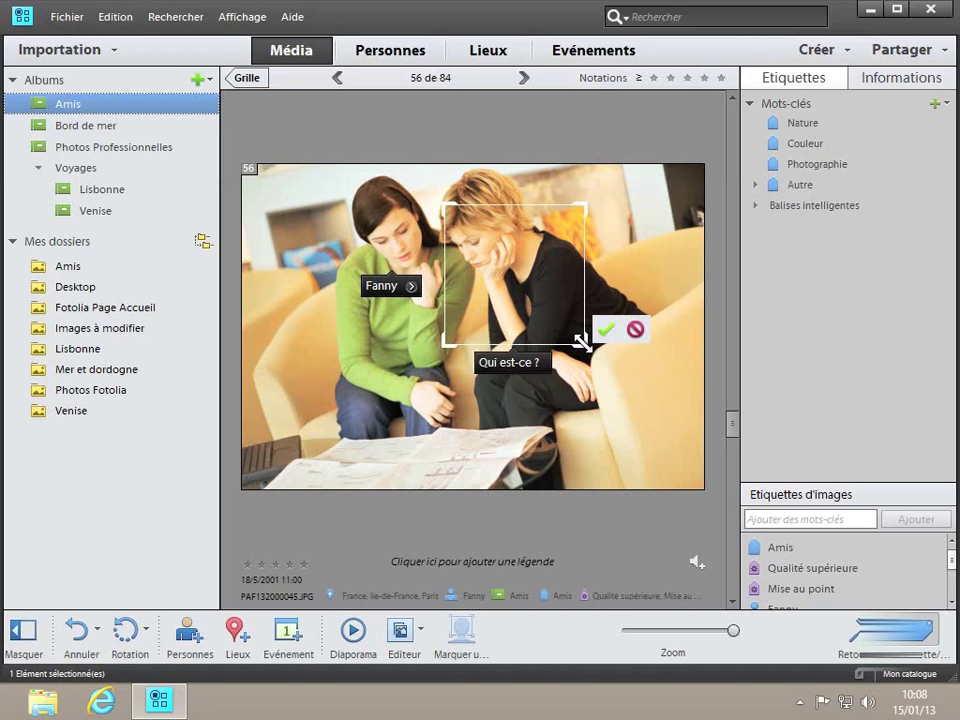
{"action": "left_click_drag", "start_coordinate": [580, 342], "coordinate": [505, 256]}
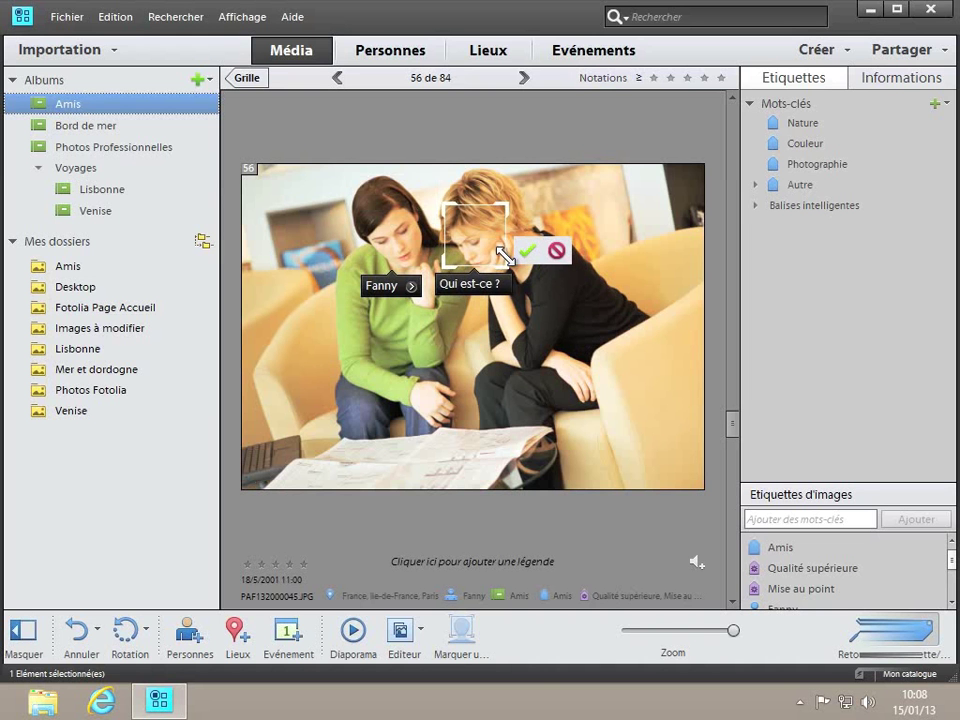
{"action": "left_click", "coordinate": [488, 282]}
{"action": "type", "text": "Léa"}
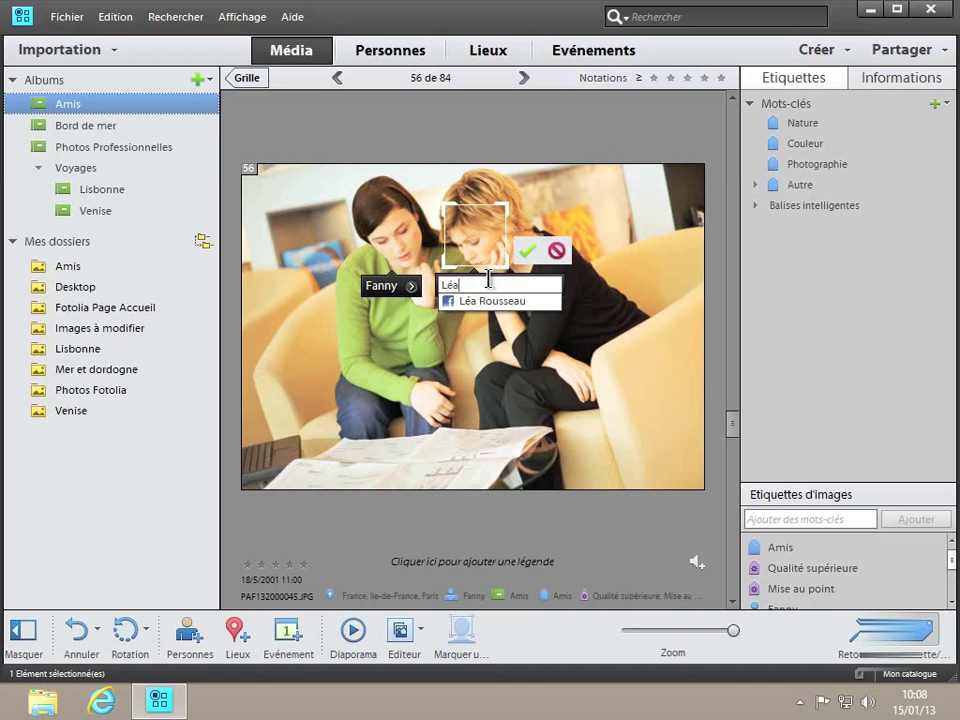
{"action": "key", "text": "Return"}
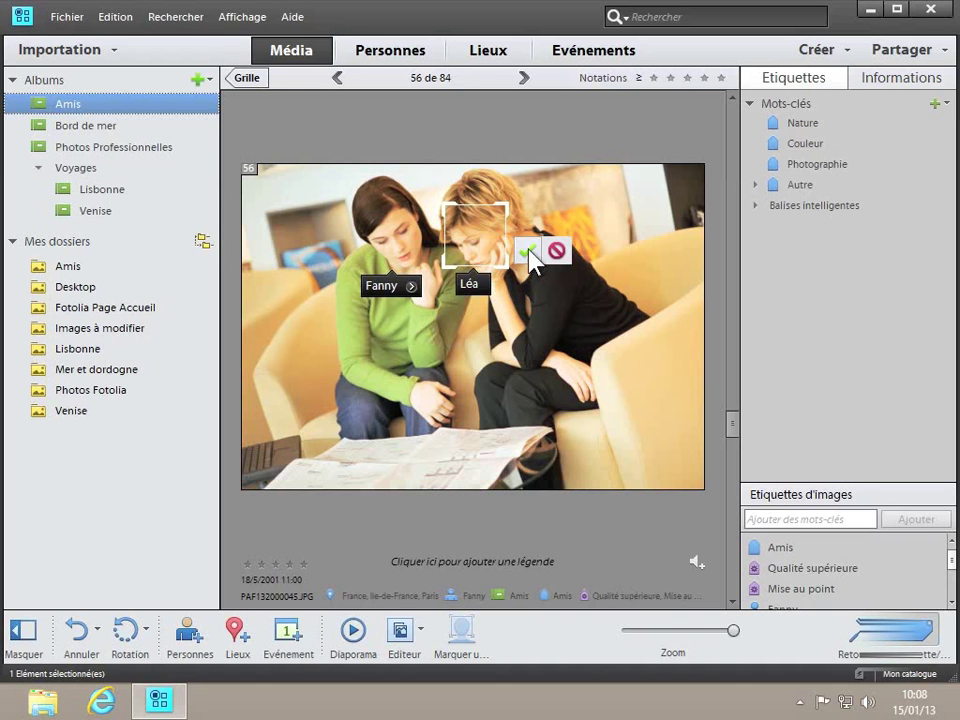
{"action": "left_click", "coordinate": [527, 251]}
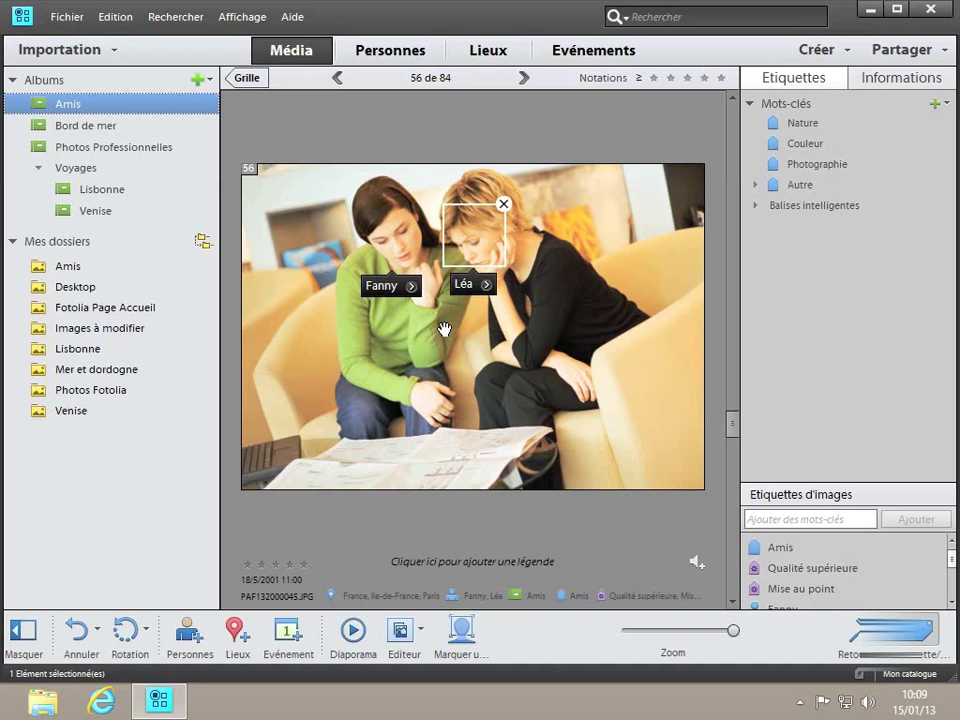
Step: Open the man's stack in the Personnes view and search for more photos of him
{"action": "left_click", "coordinate": [396, 66]}
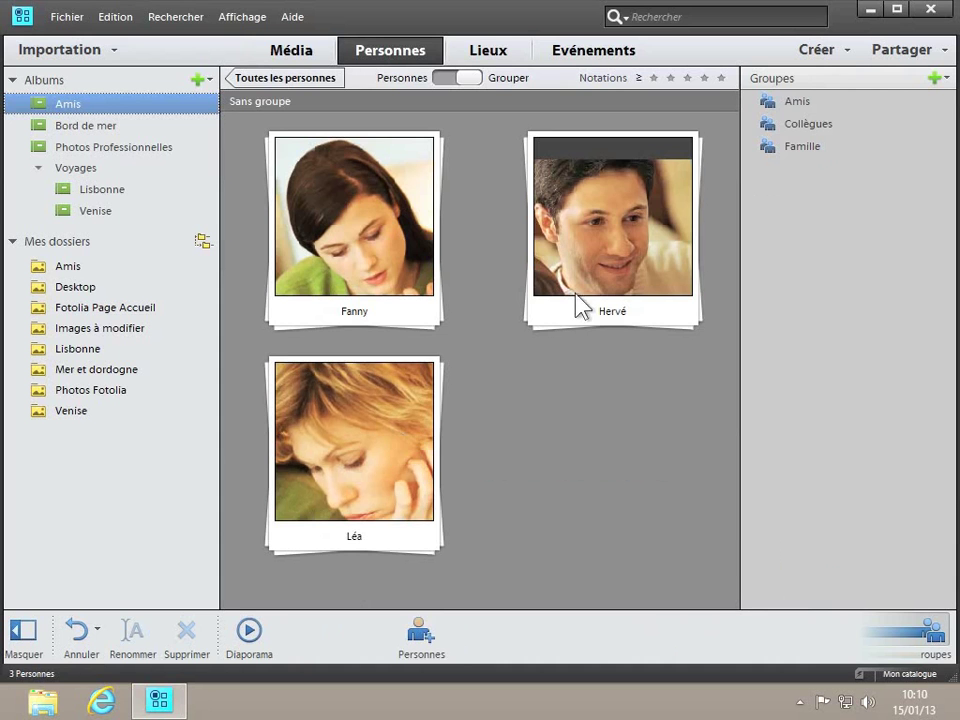
{"action": "double_click", "coordinate": [577, 266]}
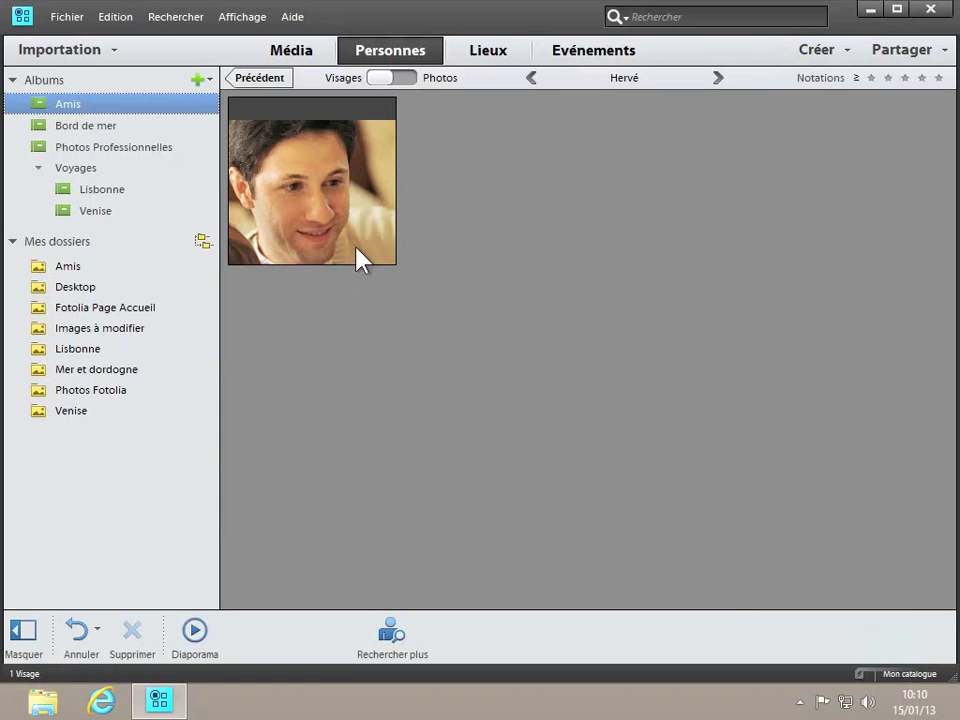
{"action": "left_click", "coordinate": [391, 624]}
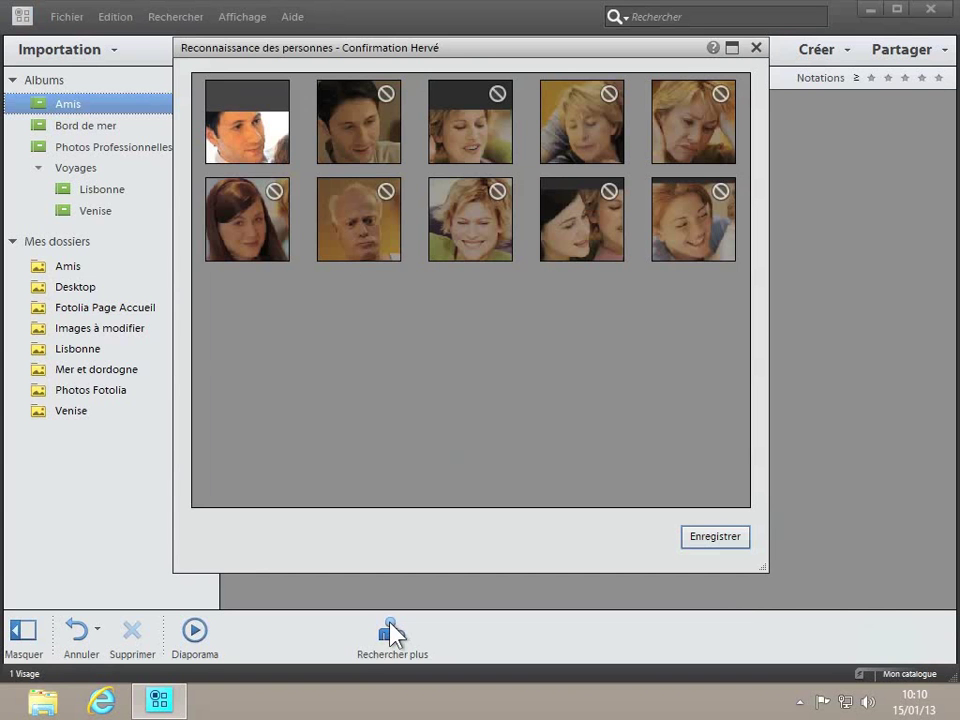
Step: Confirm the excluded dark-haired man in the second suggestion as the same person and save this batch
{"action": "left_click", "coordinate": [387, 158]}
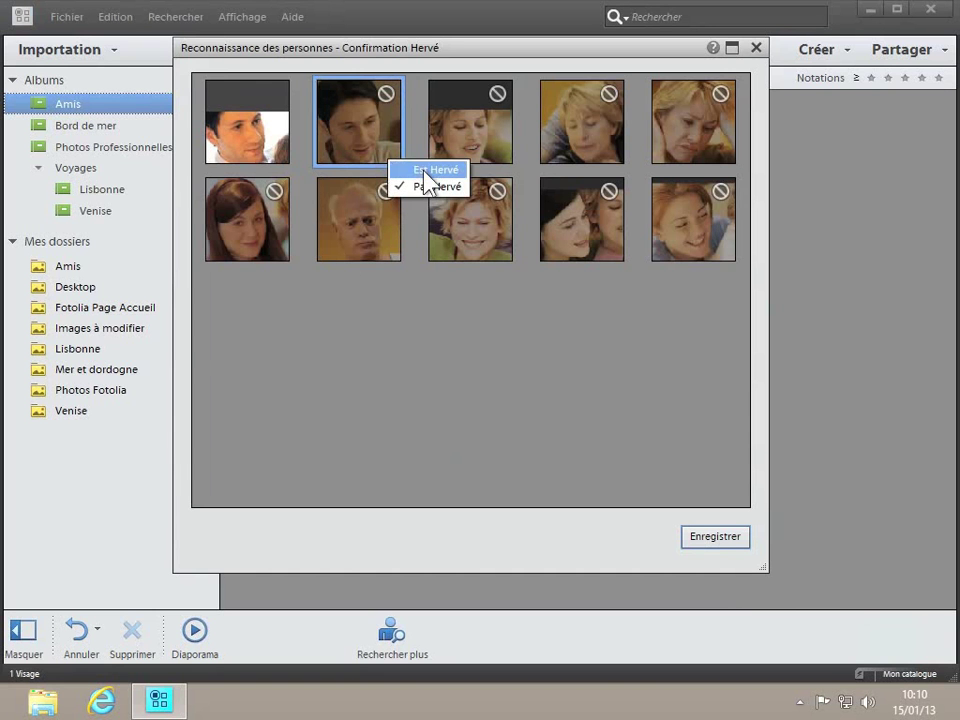
{"action": "left_click", "coordinate": [428, 171]}
{"action": "left_click", "coordinate": [455, 160]}
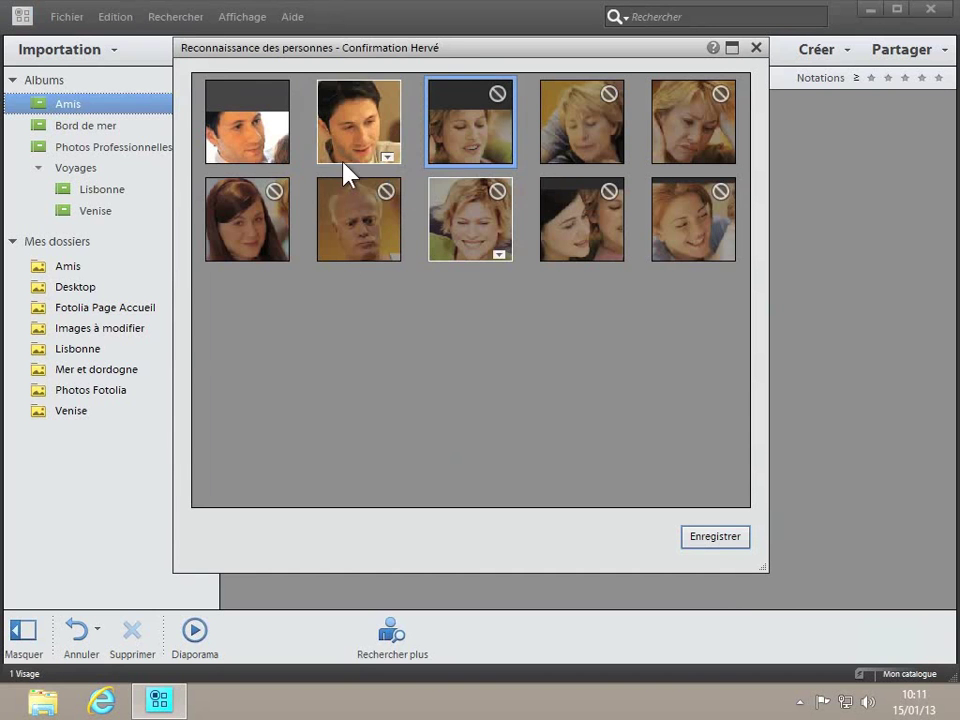
{"action": "left_click", "coordinate": [695, 529]}
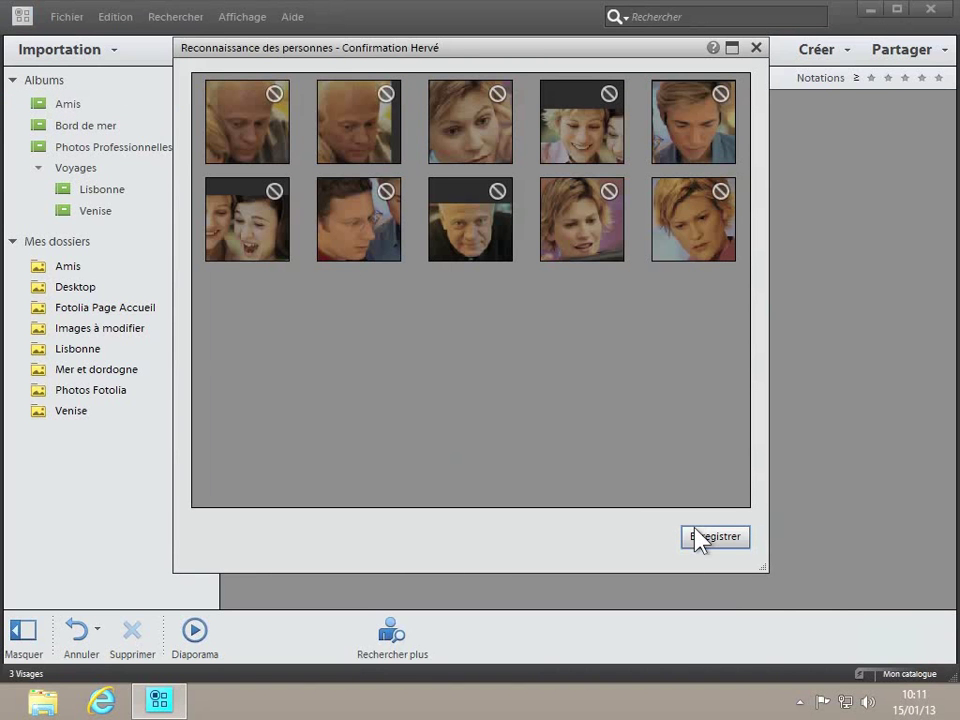
Step: Confirm the man with glasses as the same person, save the batch and finish the recognition
{"action": "left_click", "coordinate": [382, 255]}
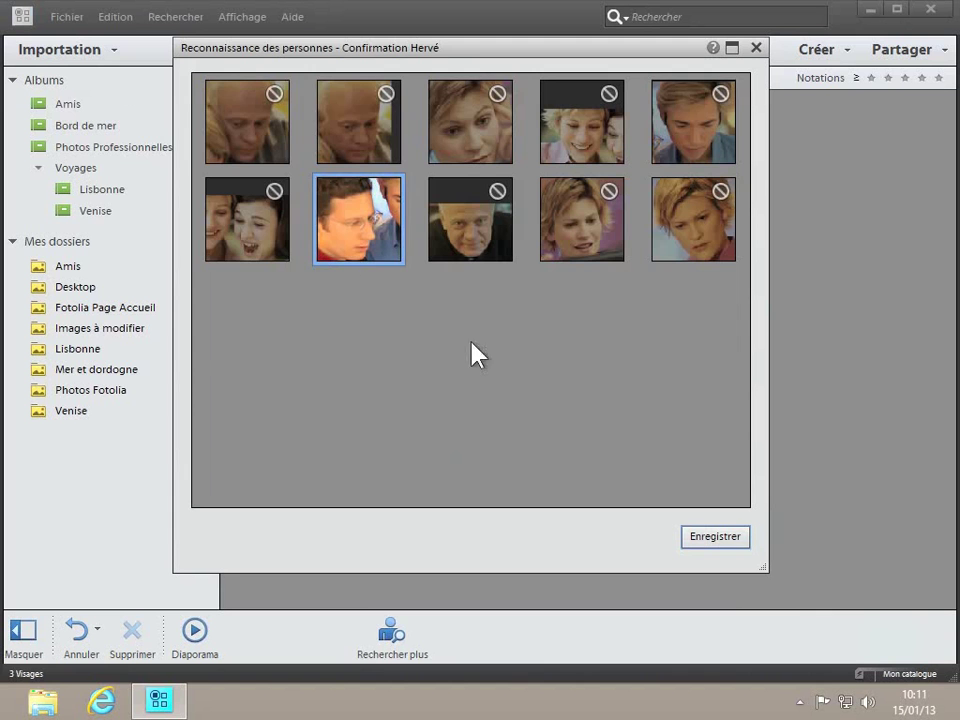
{"action": "left_click", "coordinate": [700, 537]}
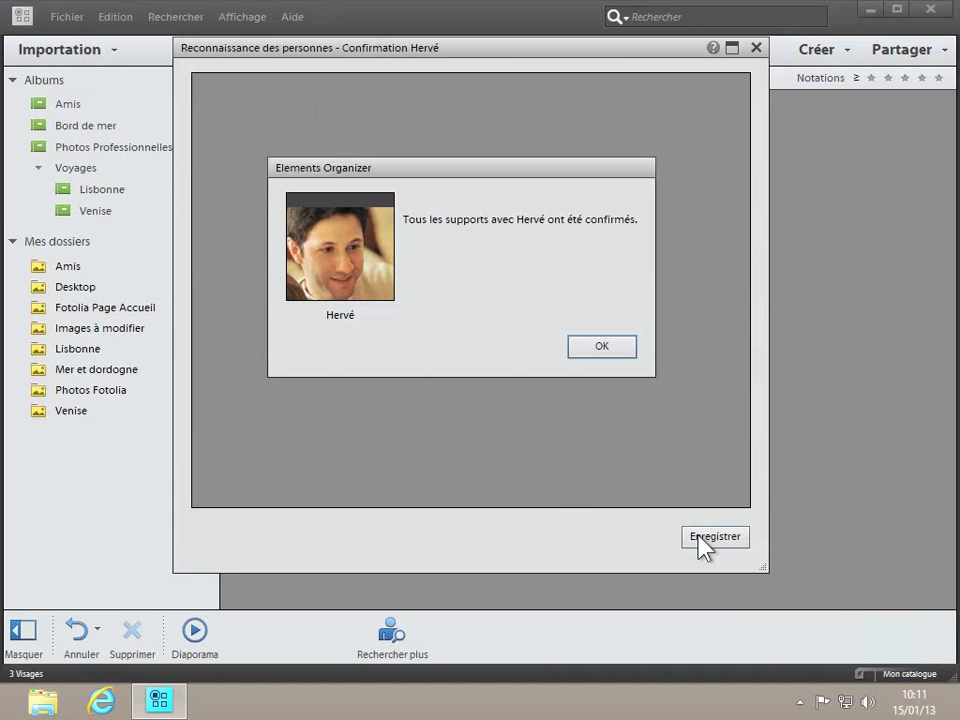
{"action": "left_click", "coordinate": [603, 347]}
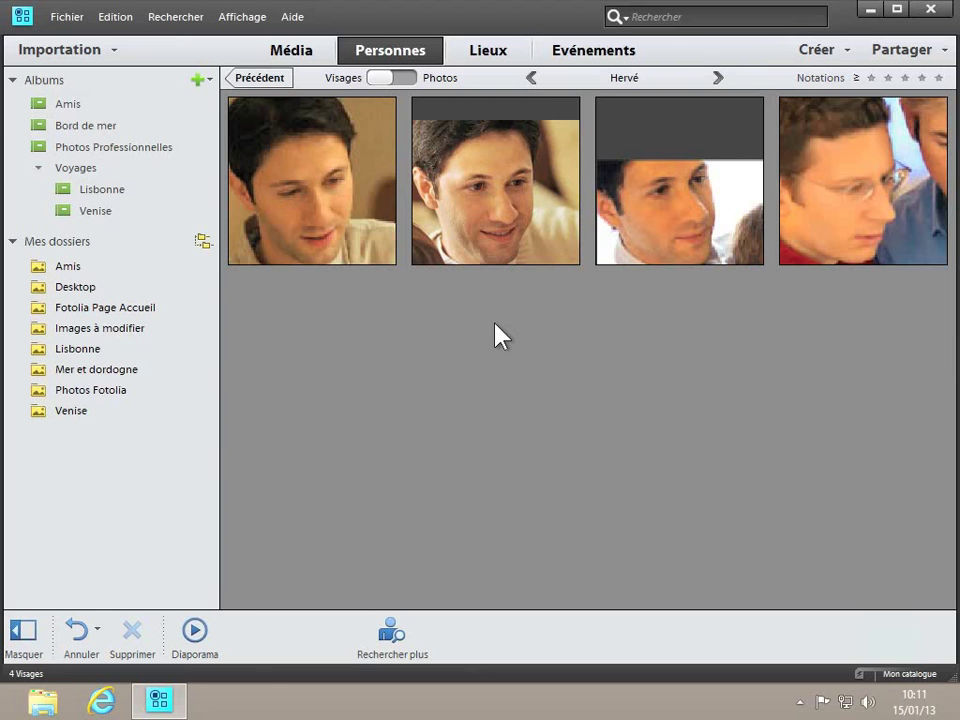
Step: Return to the people stacks and compare the Personnes display with the Grouper display, ending in Grouper
{"action": "left_click", "coordinate": [262, 78]}
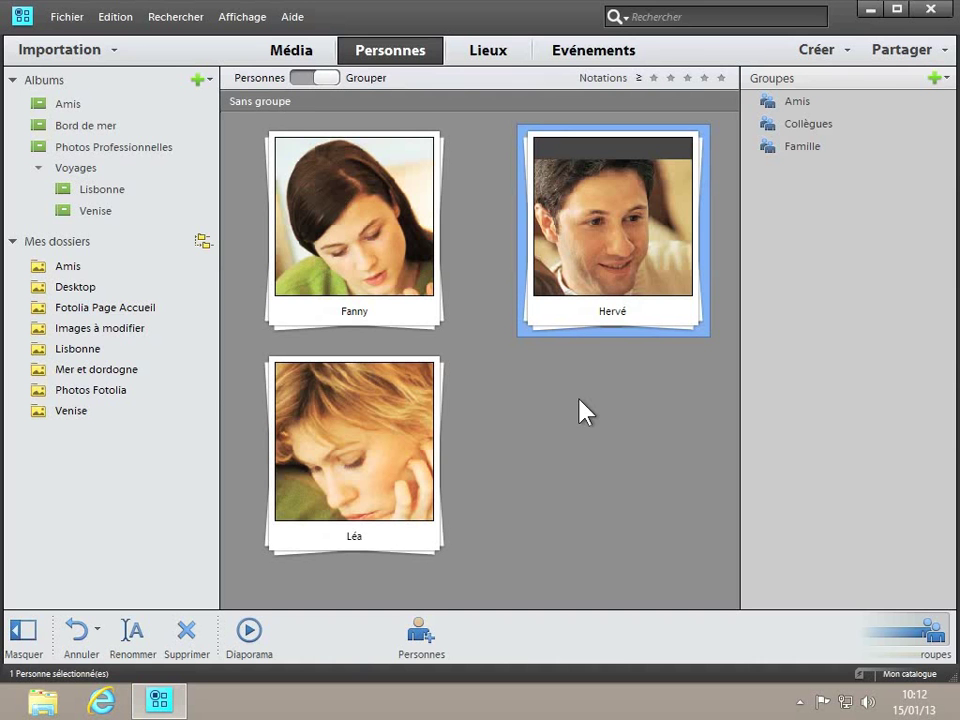
{"action": "left_click", "coordinate": [302, 77]}
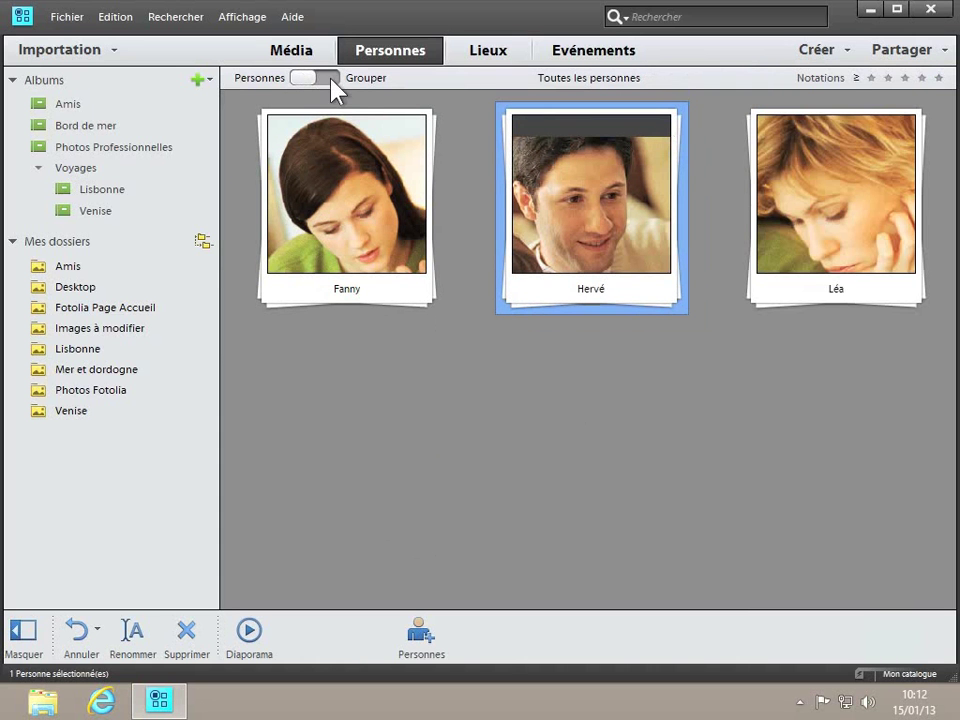
{"action": "left_click", "coordinate": [331, 77]}
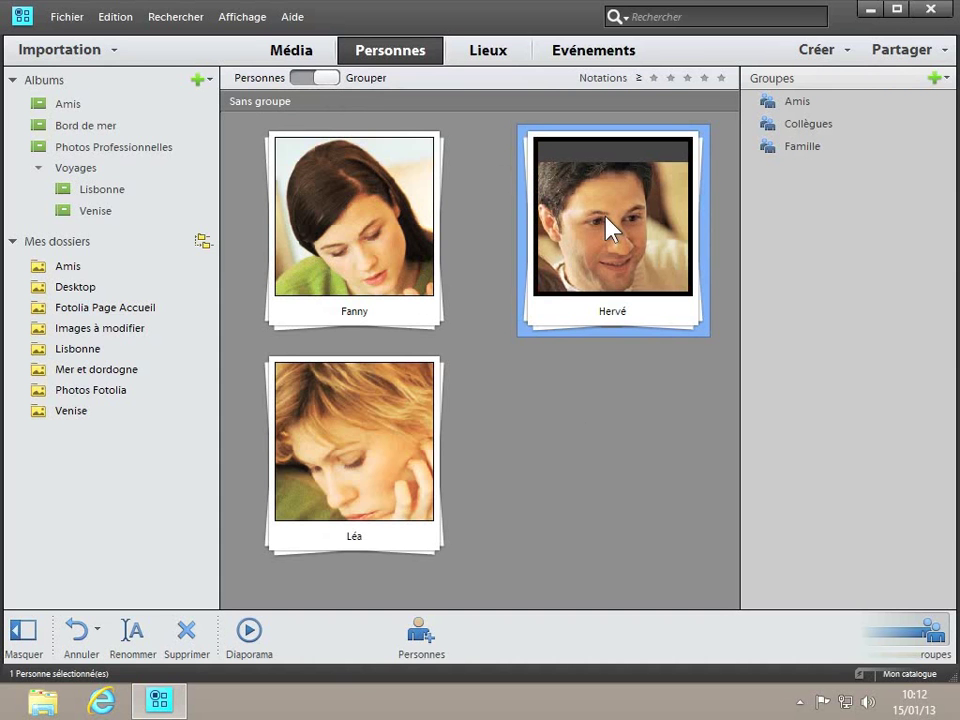
Step: Assign the man's ungrouped stack to the Amis group and the dark-haired woman's stack to the Famille group
{"action": "left_click_drag", "start_coordinate": [610, 228], "coordinate": [780, 104]}
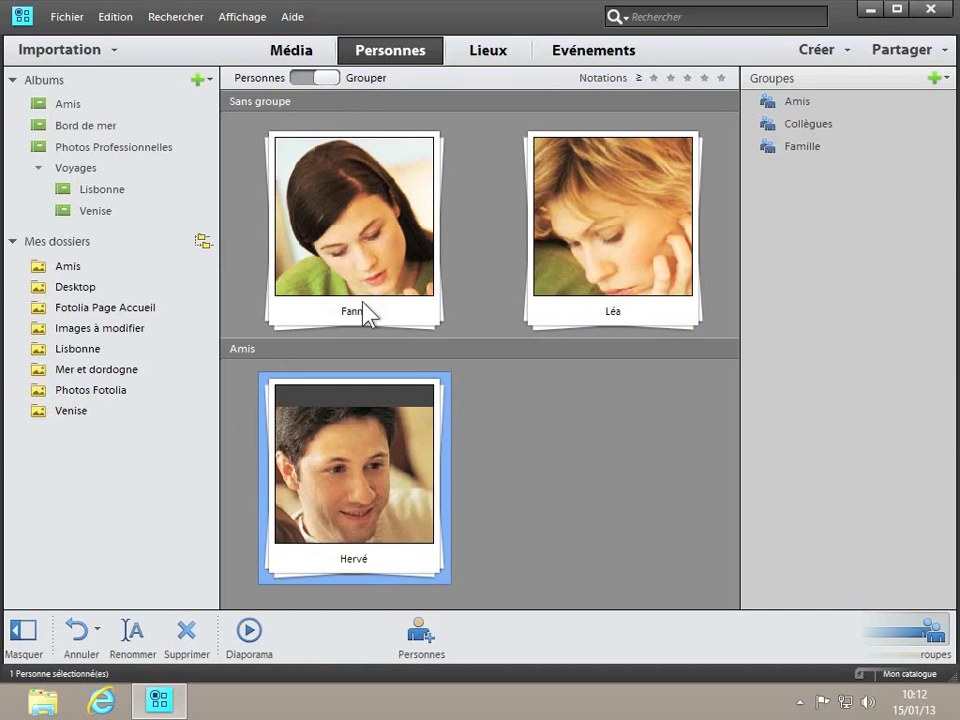
{"action": "left_click", "coordinate": [372, 252]}
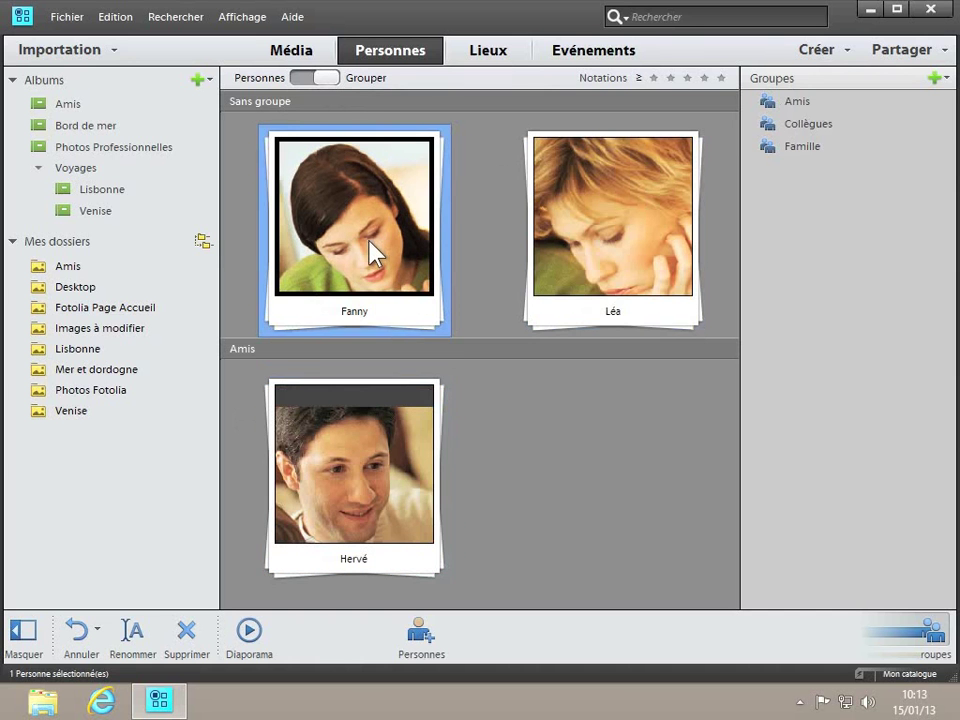
{"action": "left_click_drag", "start_coordinate": [372, 252], "coordinate": [785, 165]}
{"action": "scroll", "coordinate": [726, 358], "scroll_direction": "down", "scroll_amount": 2}
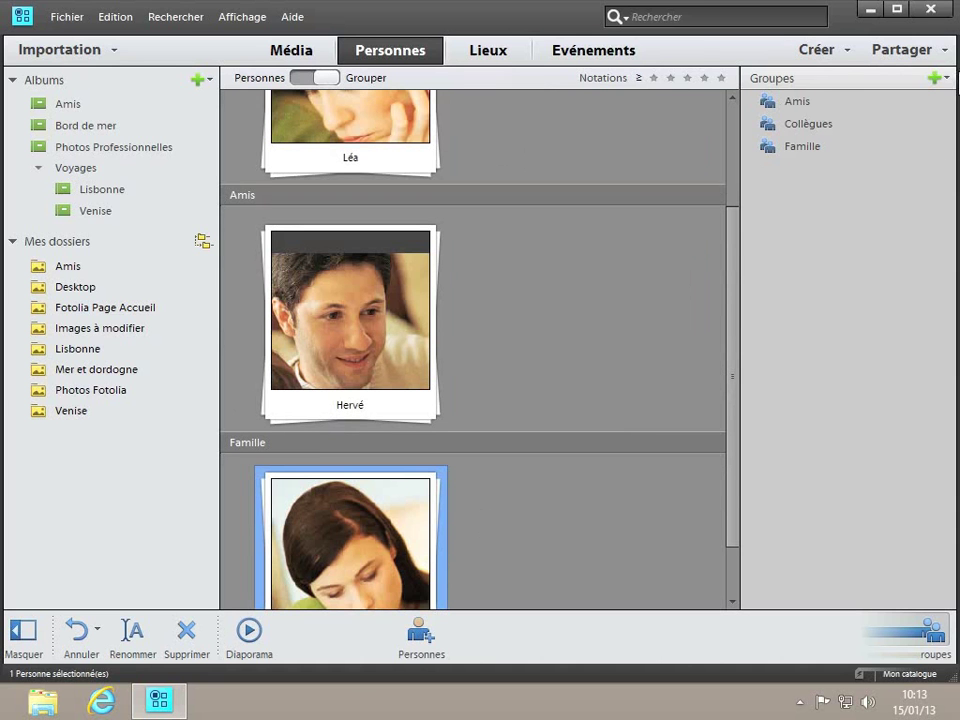
{"action": "left_click", "coordinate": [946, 78]}
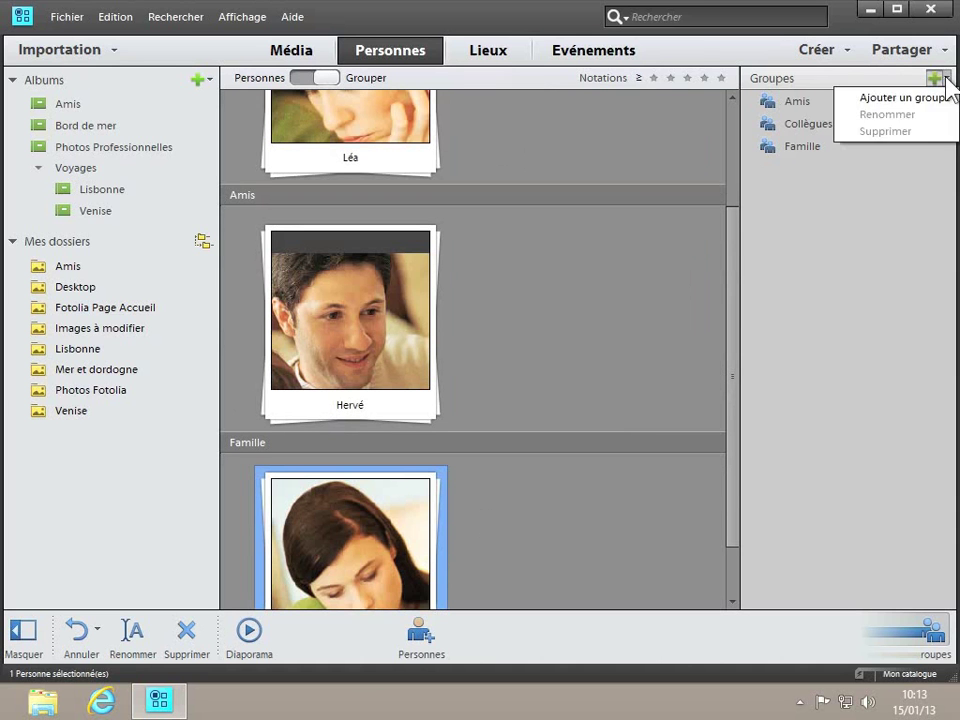
{"action": "left_click", "coordinate": [931, 100]}
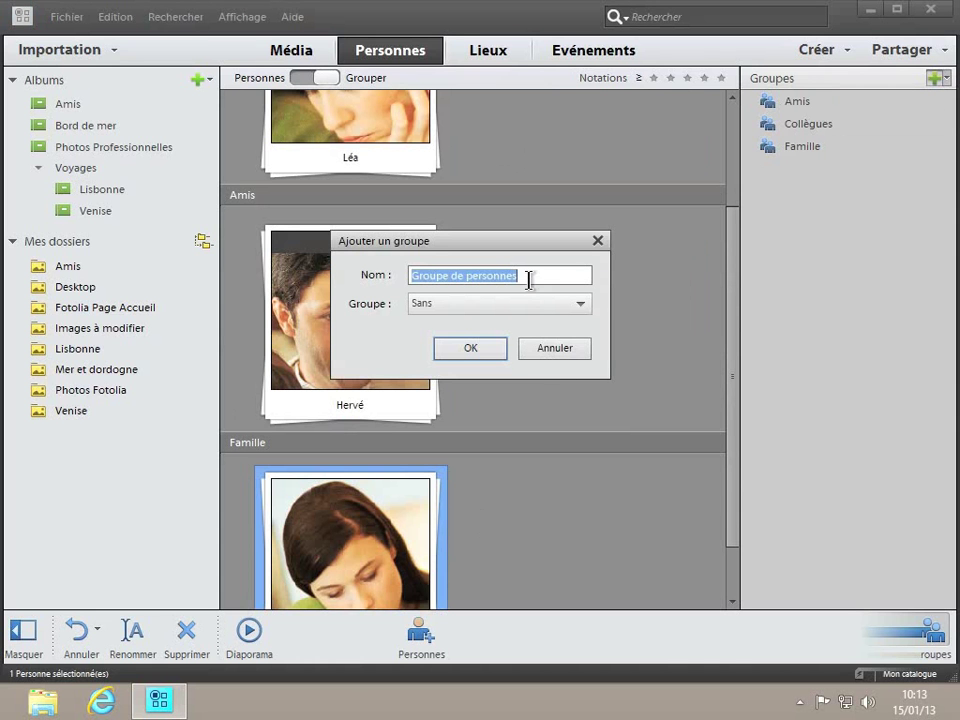
{"action": "left_click", "coordinate": [551, 350]}
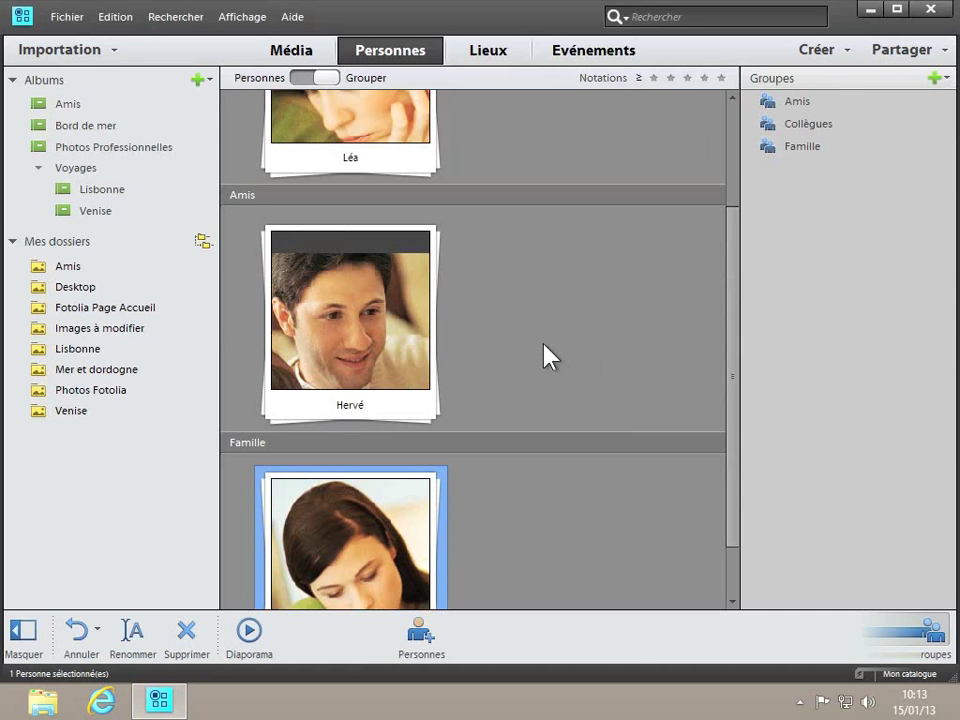